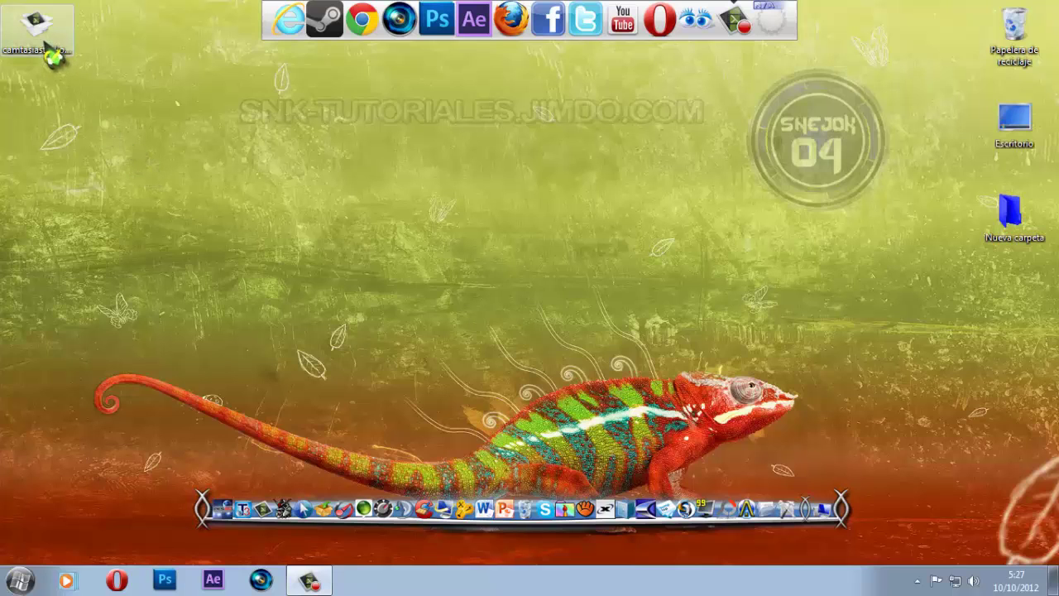
Start adding camtasiastudio8.exe on the desktop to a RAR archive and set the split volume size to 150mb
{"action": "mouse_move", "coordinate": [53, 59]}
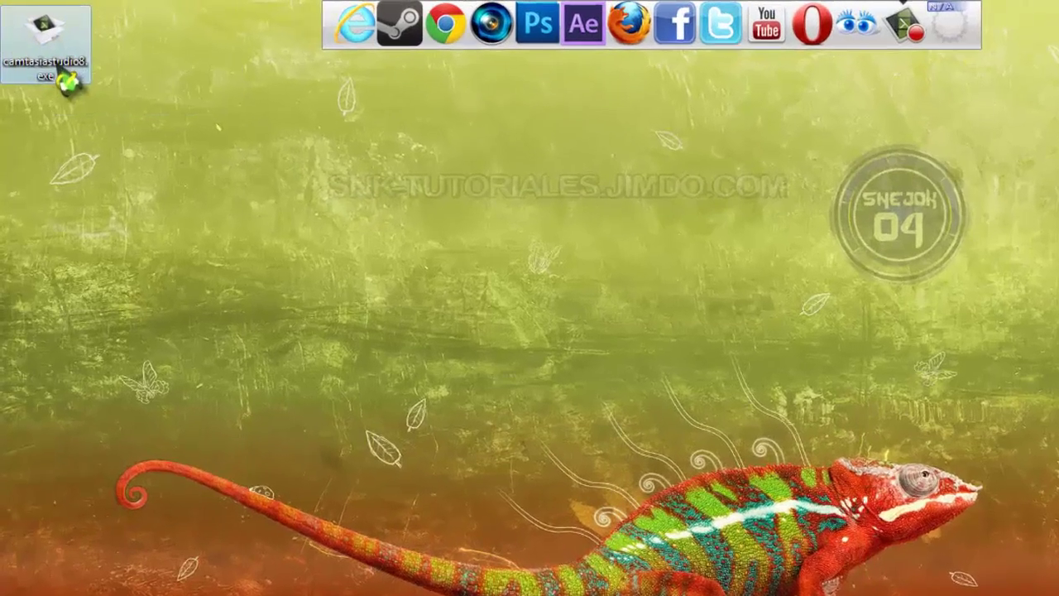
{"action": "right_click", "coordinate": [50, 62]}
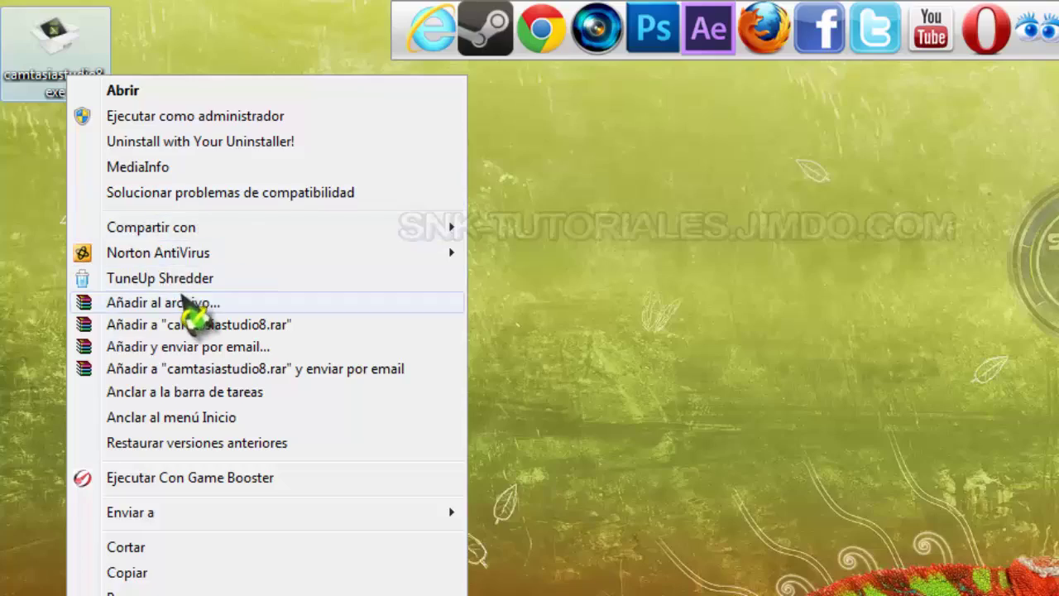
{"action": "left_click", "coordinate": [181, 302]}
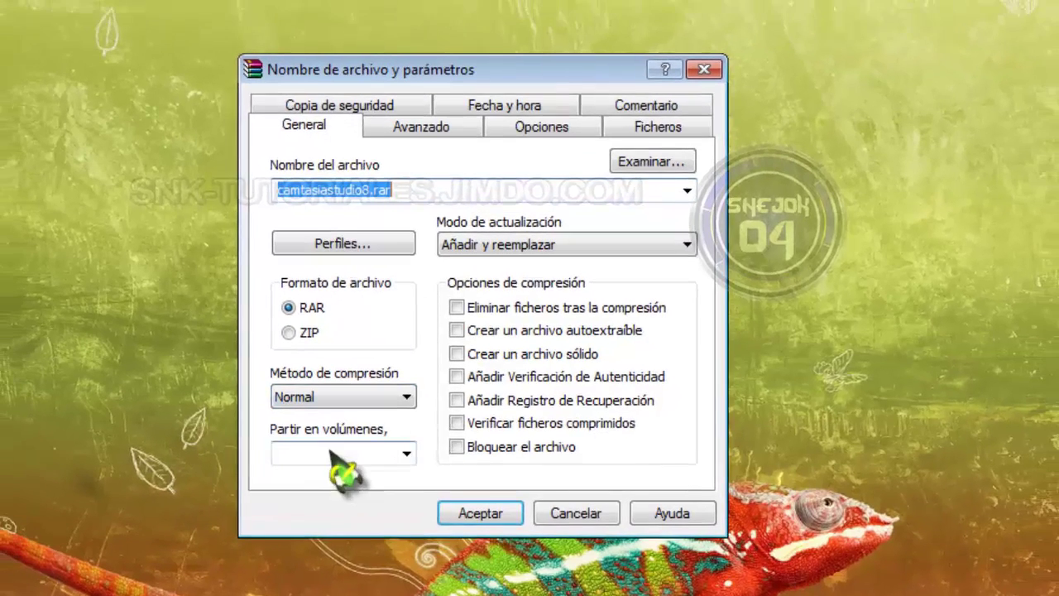
{"action": "left_click", "coordinate": [290, 425]}
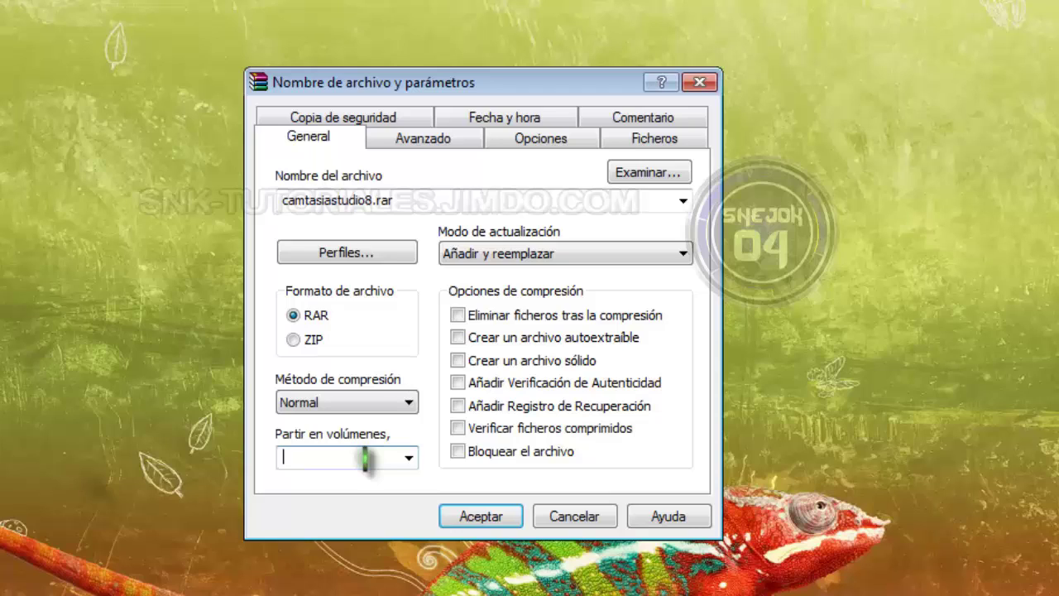
{"action": "type", "text": "150mb"}
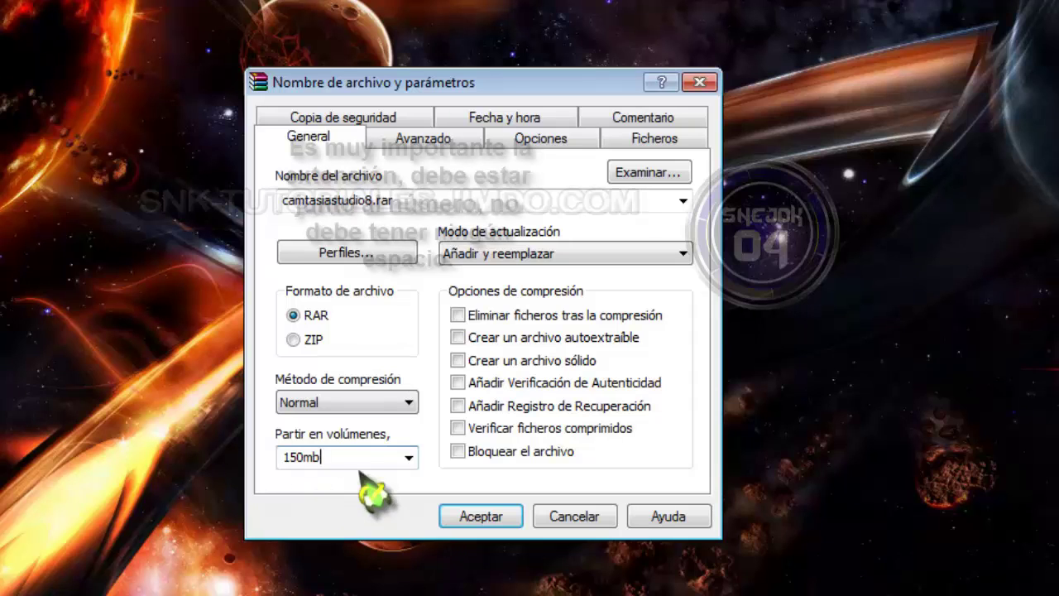
Set the compression method to Buena and create the split RAR archive
{"action": "left_click", "coordinate": [381, 403]}
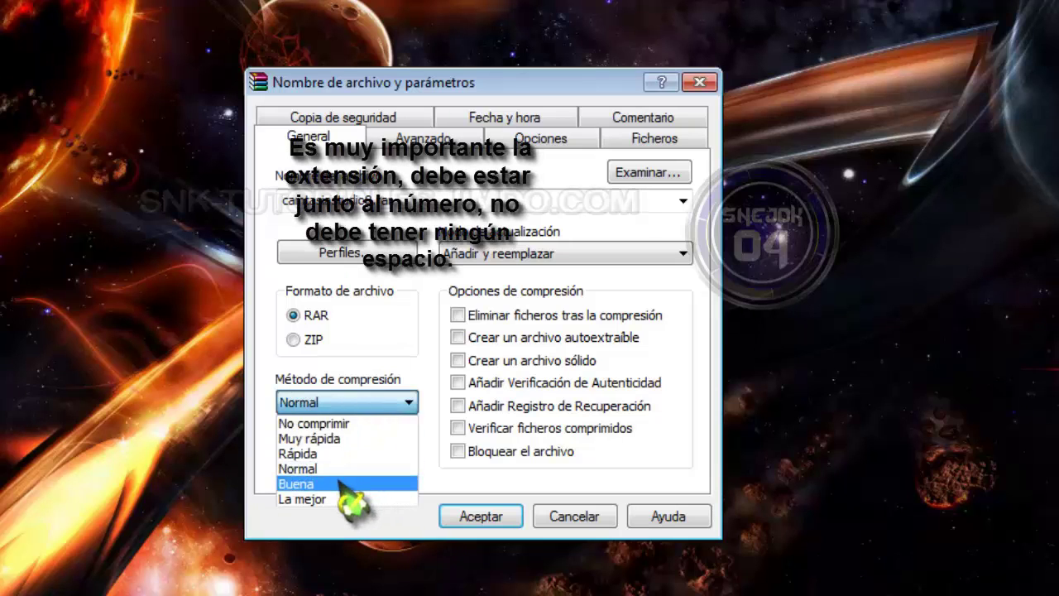
{"action": "left_click", "coordinate": [341, 484]}
{"action": "left_click", "coordinate": [375, 404]}
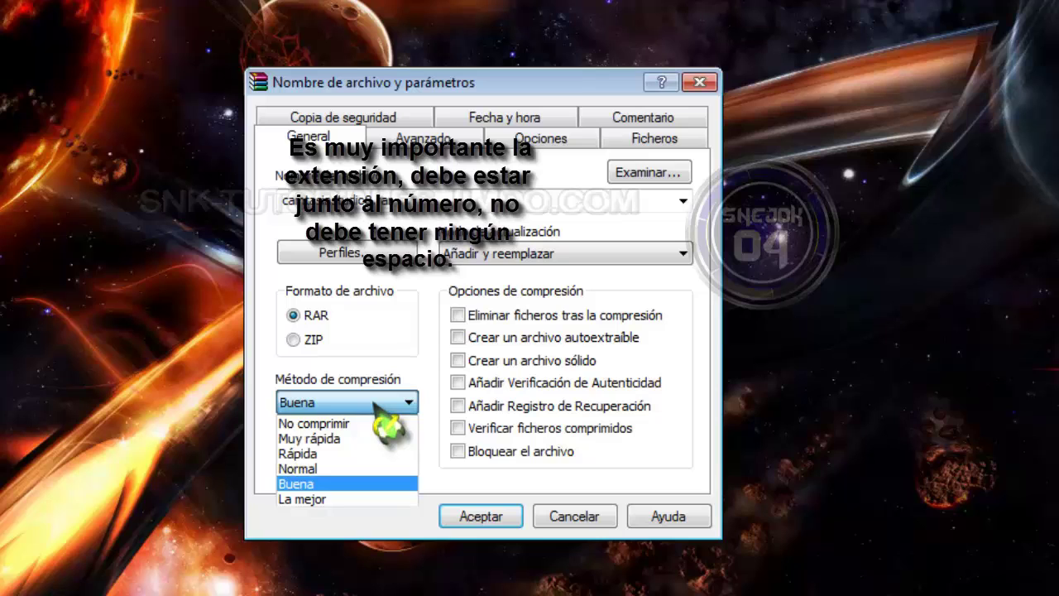
{"action": "left_click", "coordinate": [376, 405]}
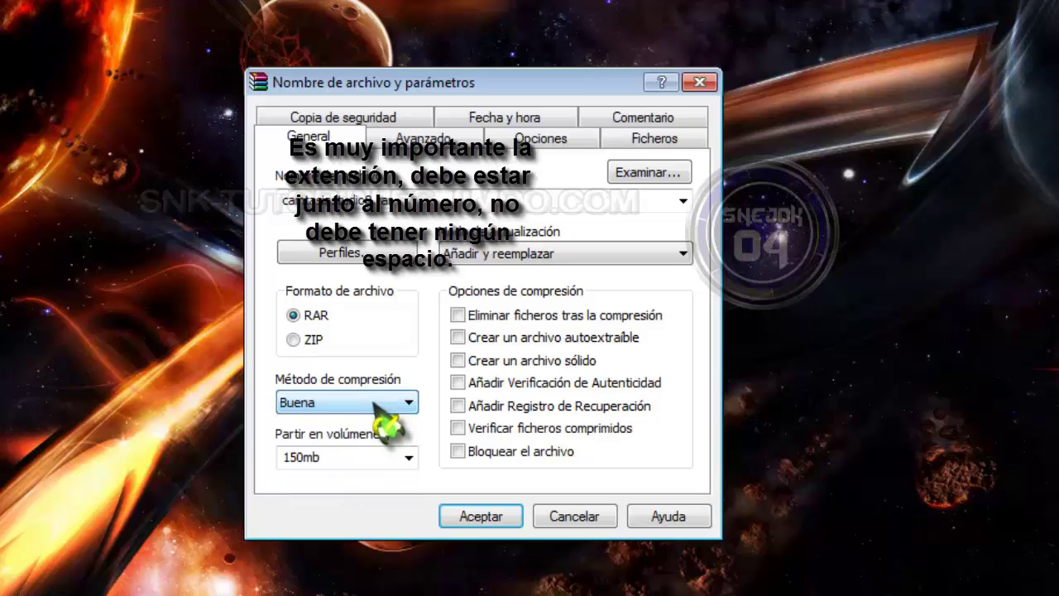
{"action": "left_click", "coordinate": [488, 516]}
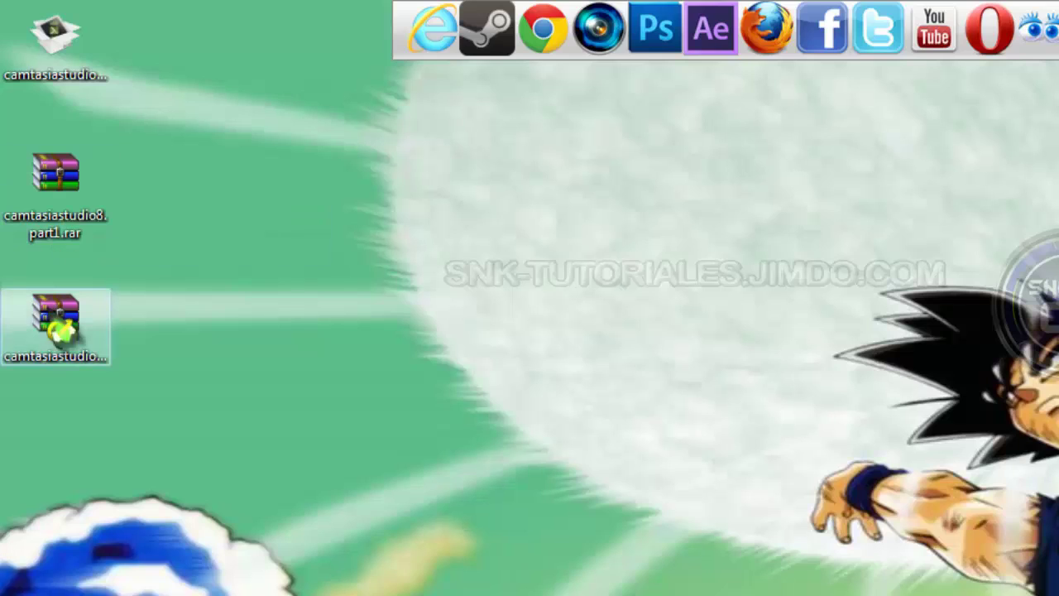
{"action": "left_click", "coordinate": [50, 341]}
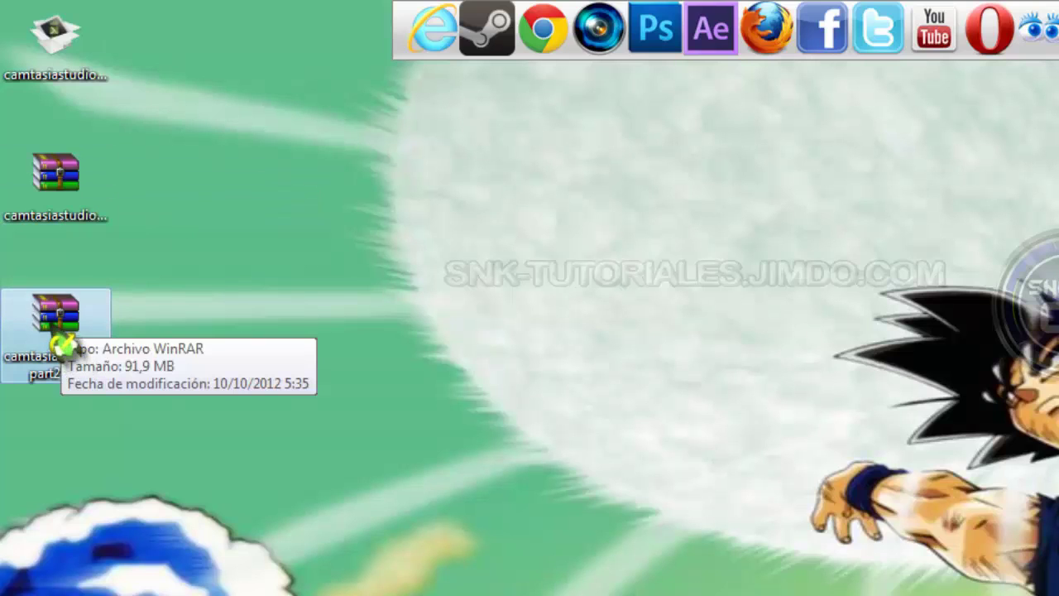
{"action": "left_click", "coordinate": [130, 310]}
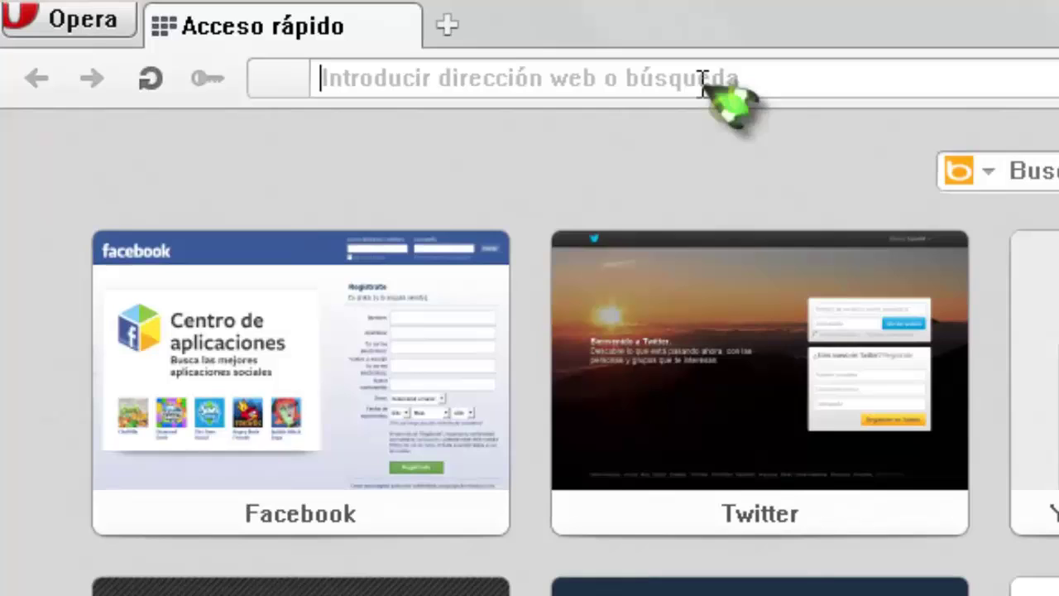
{"action": "type", "text": "http://winrar.es/descargas/temas"}
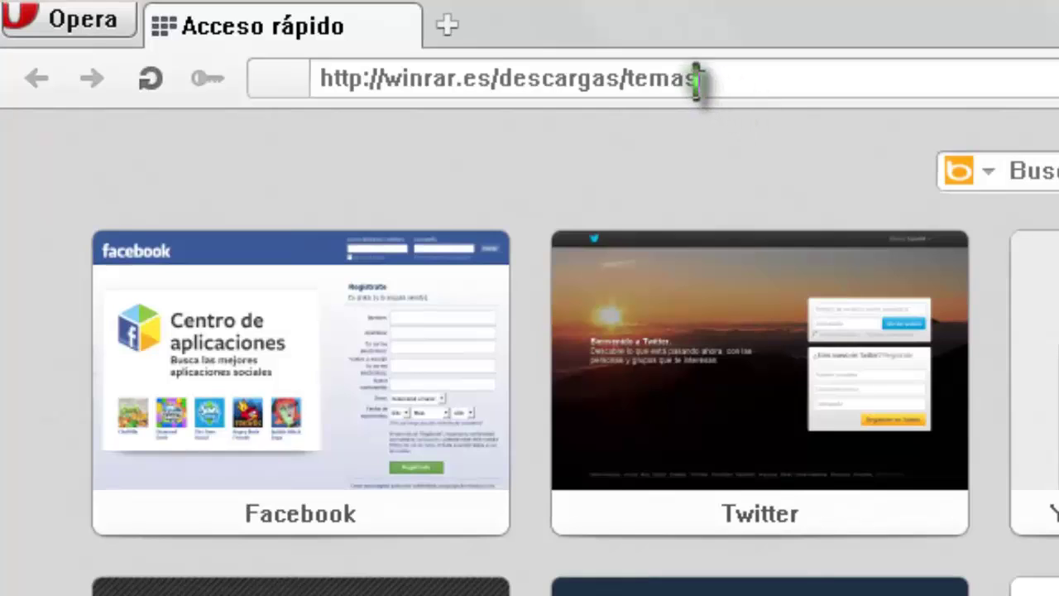
{"action": "key", "text": "Return"}
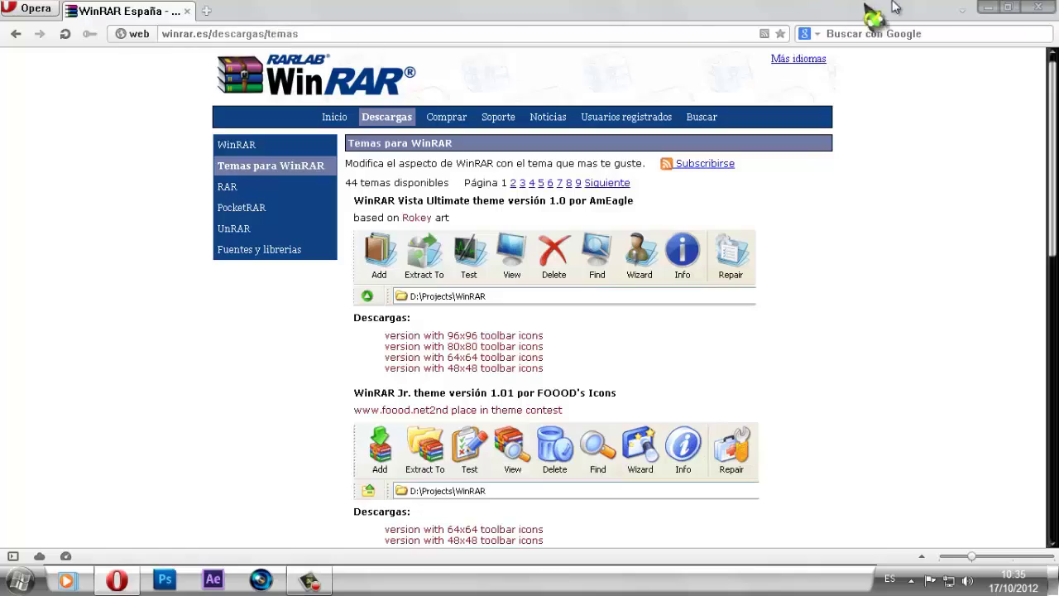
{"action": "left_click", "coordinate": [1008, 7]}
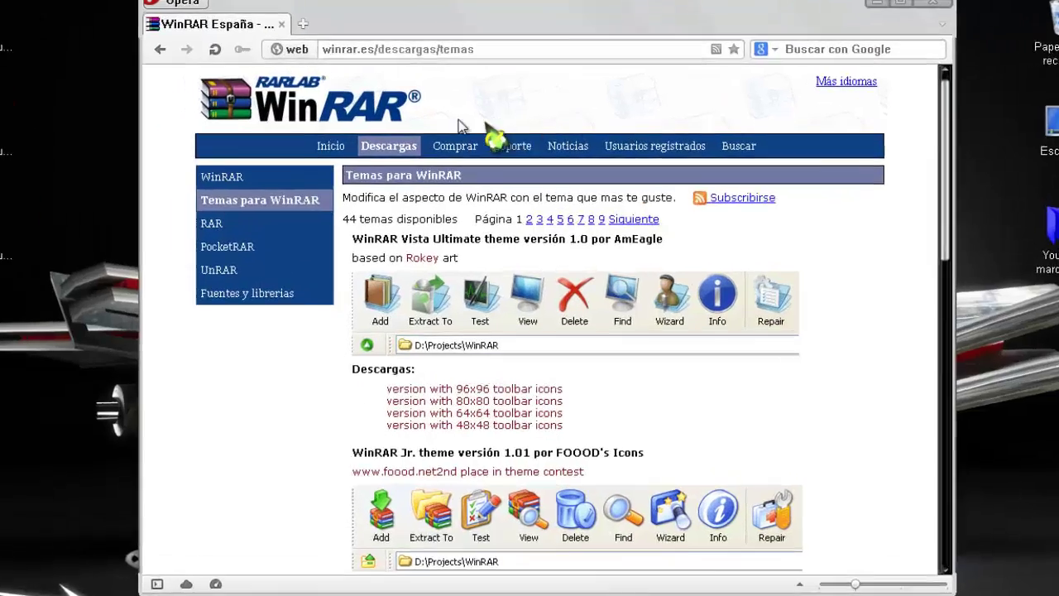
Download the 64x64 toolbar icons version of the WinRAR Vista Ultimate theme and save it to the Escritorio folder
{"action": "scroll", "coordinate": [638, 78], "scroll_direction": "down", "scroll_amount": 5}
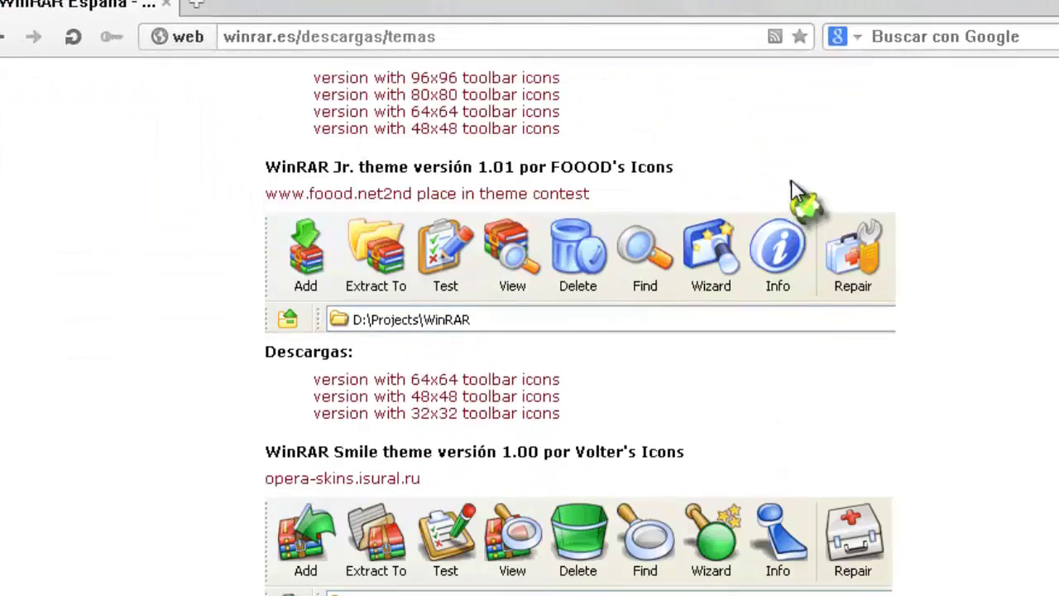
{"action": "scroll", "coordinate": [792, 189], "scroll_direction": "up", "scroll_amount": 5}
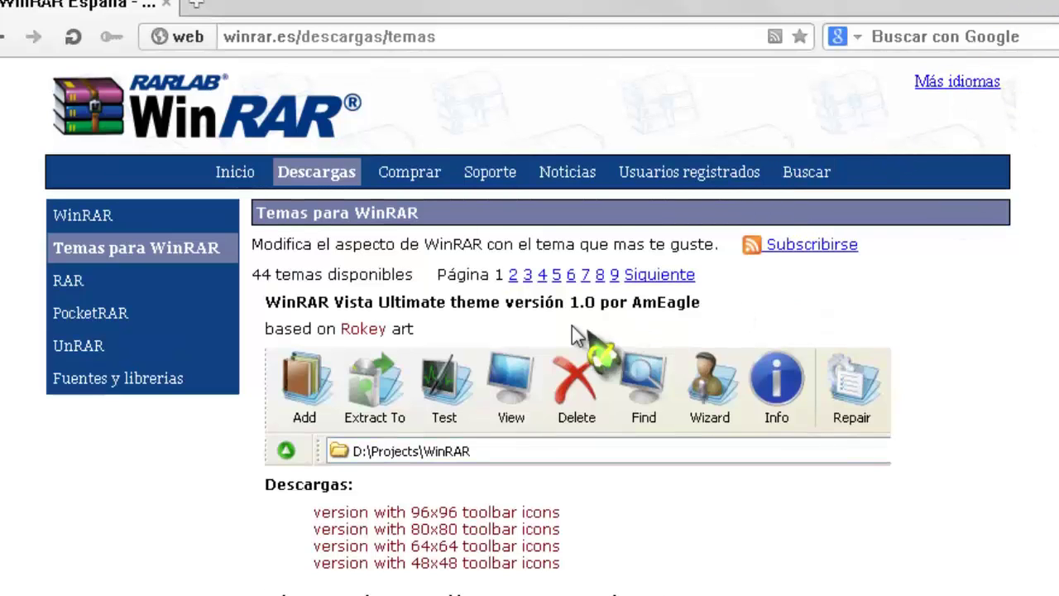
{"action": "scroll", "coordinate": [497, 323], "scroll_direction": "down", "scroll_amount": 5}
{"action": "scroll", "coordinate": [423, 294], "scroll_direction": "up", "scroll_amount": 5}
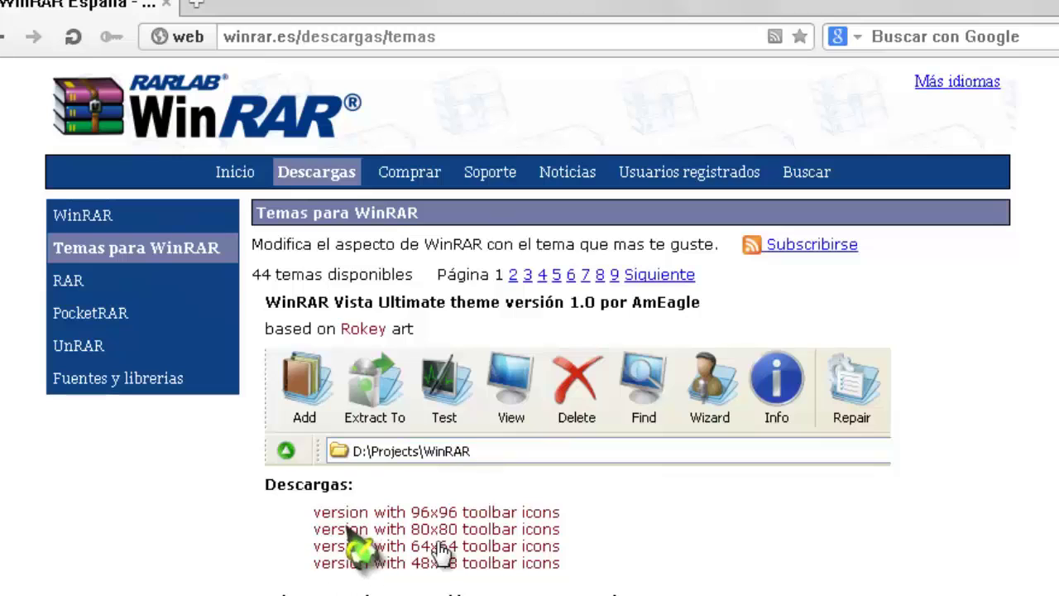
{"action": "left_click", "coordinate": [494, 548]}
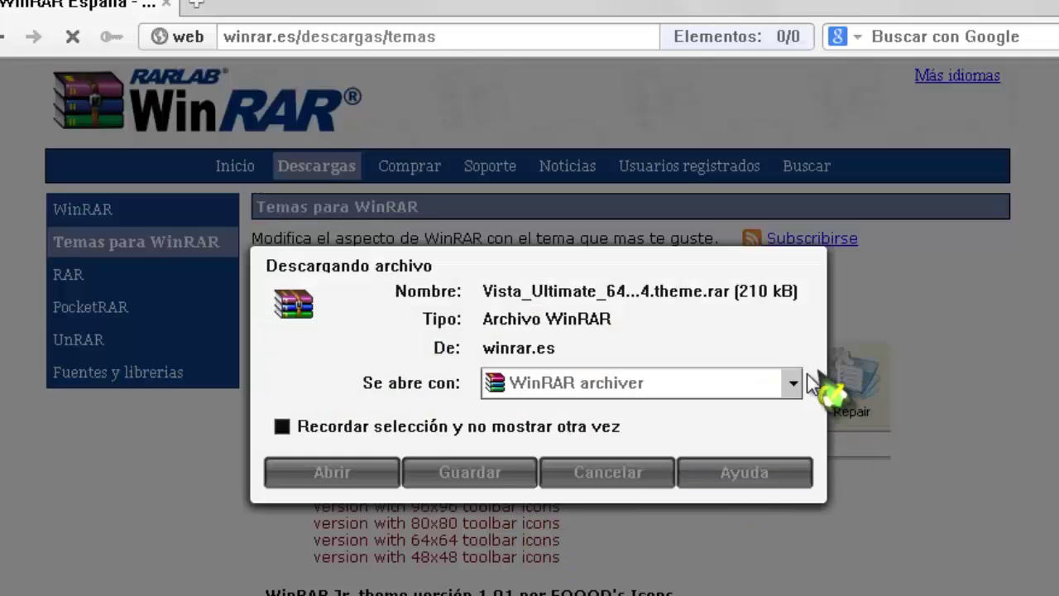
{"action": "left_click", "coordinate": [794, 381]}
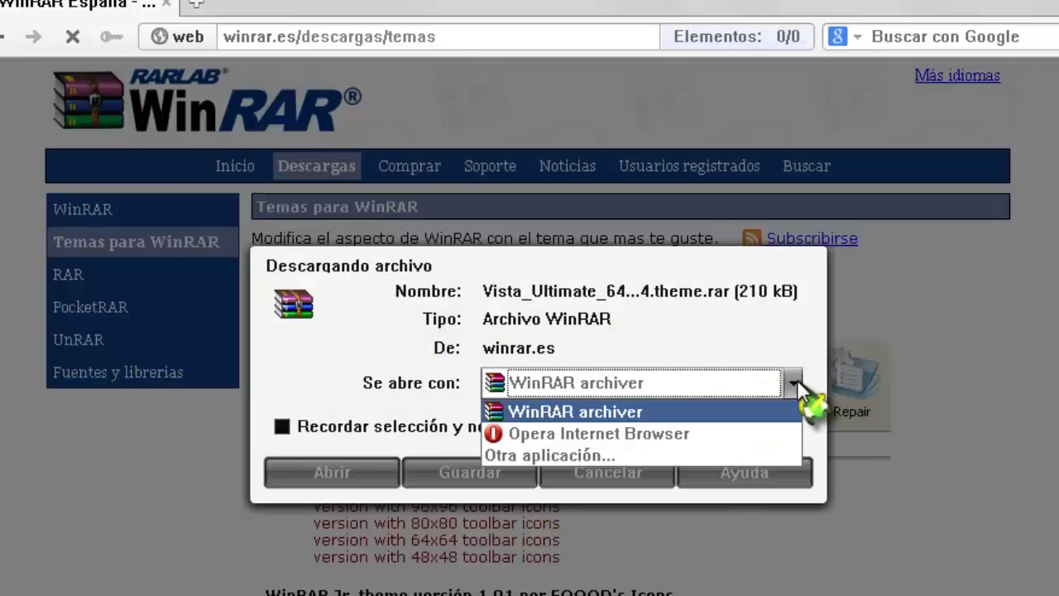
{"action": "left_click", "coordinate": [554, 413]}
{"action": "left_click", "coordinate": [469, 472]}
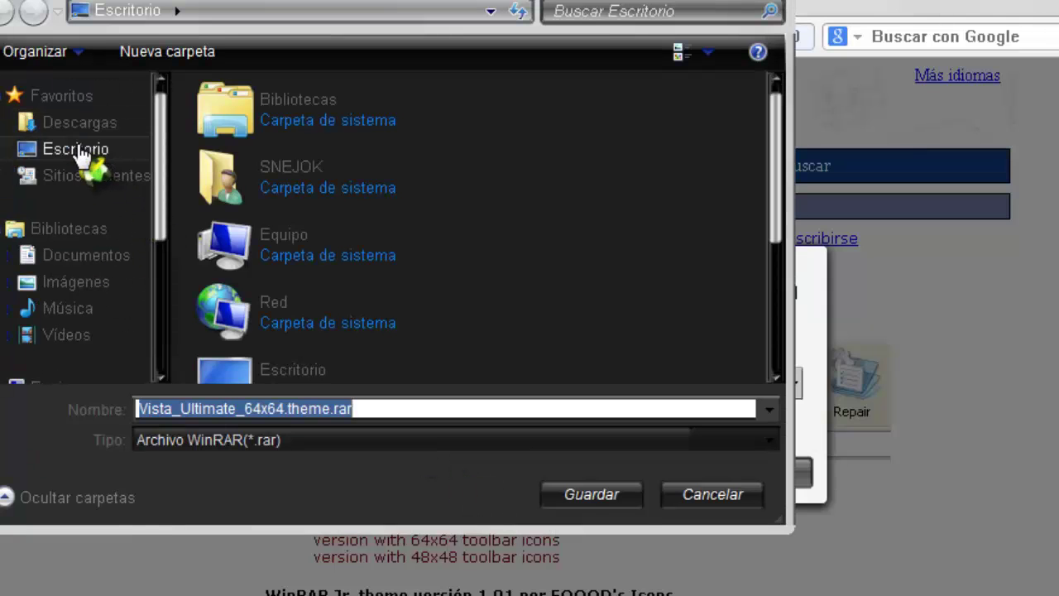
{"action": "left_click", "coordinate": [83, 150]}
{"action": "left_click", "coordinate": [592, 492]}
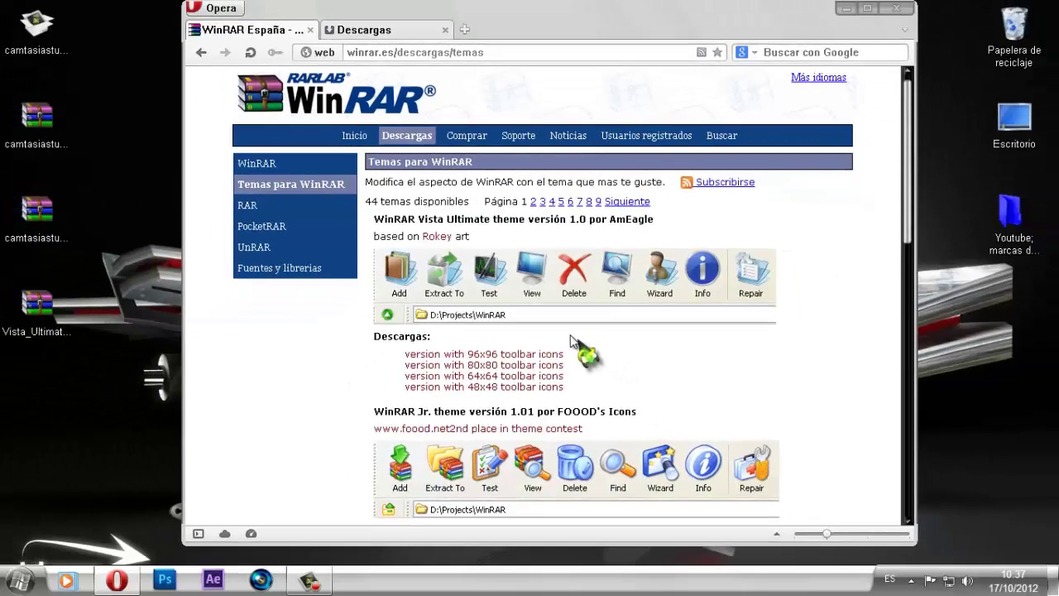
Minimize the browser and install the WinRAR theme from Vista_Ultimate_64x64.theme.rar on the desktop
{"action": "left_click", "coordinate": [845, 10]}
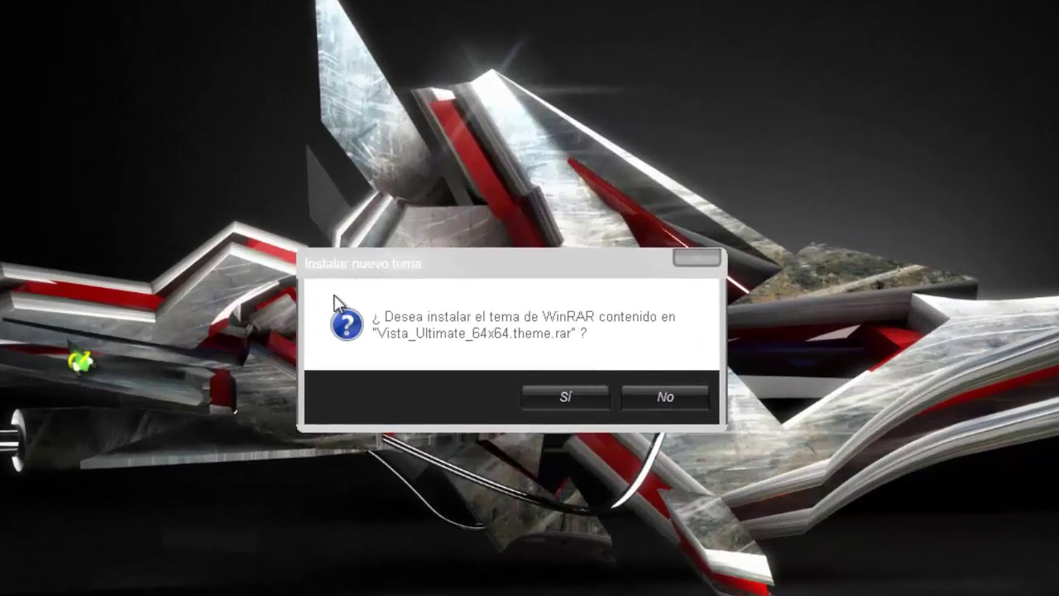
{"action": "left_click_drag", "start_coordinate": [456, 267], "coordinate": [297, 248]}
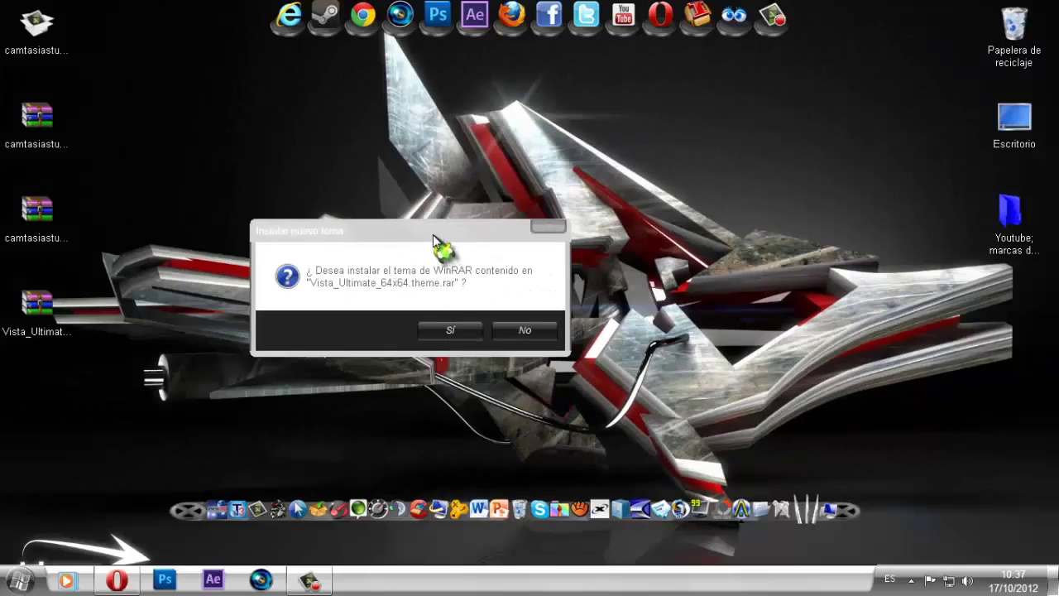
{"action": "left_click_drag", "start_coordinate": [386, 262], "coordinate": [519, 236]}
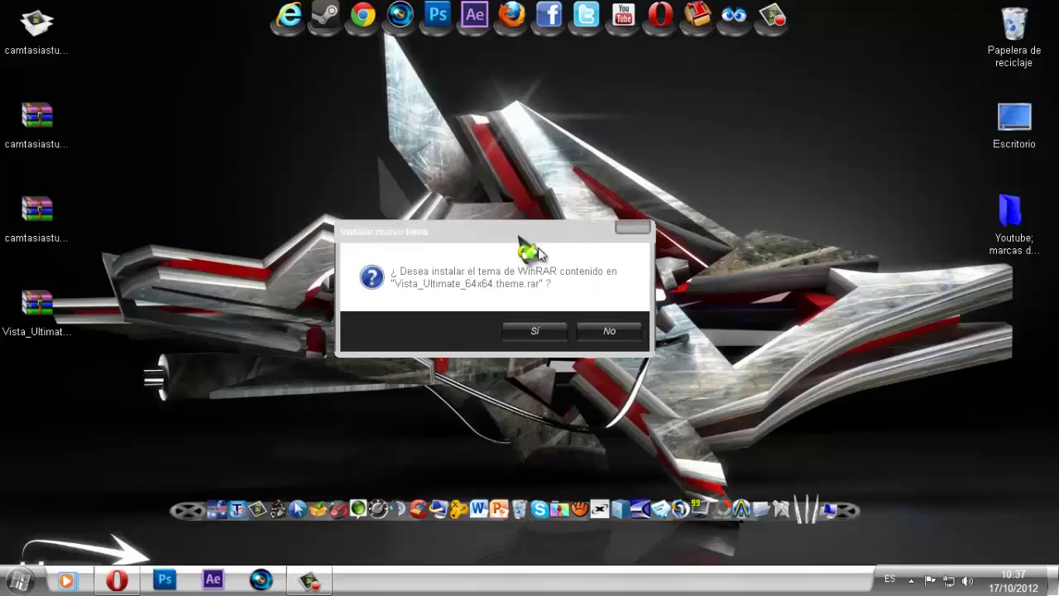
{"action": "left_click", "coordinate": [542, 333]}
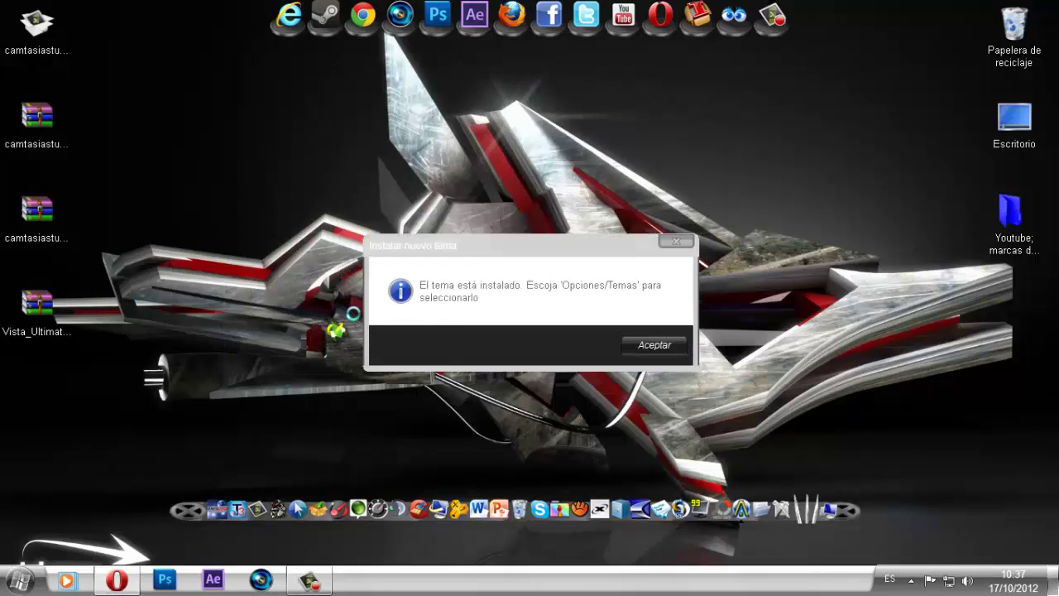
{"action": "left_click", "coordinate": [650, 346]}
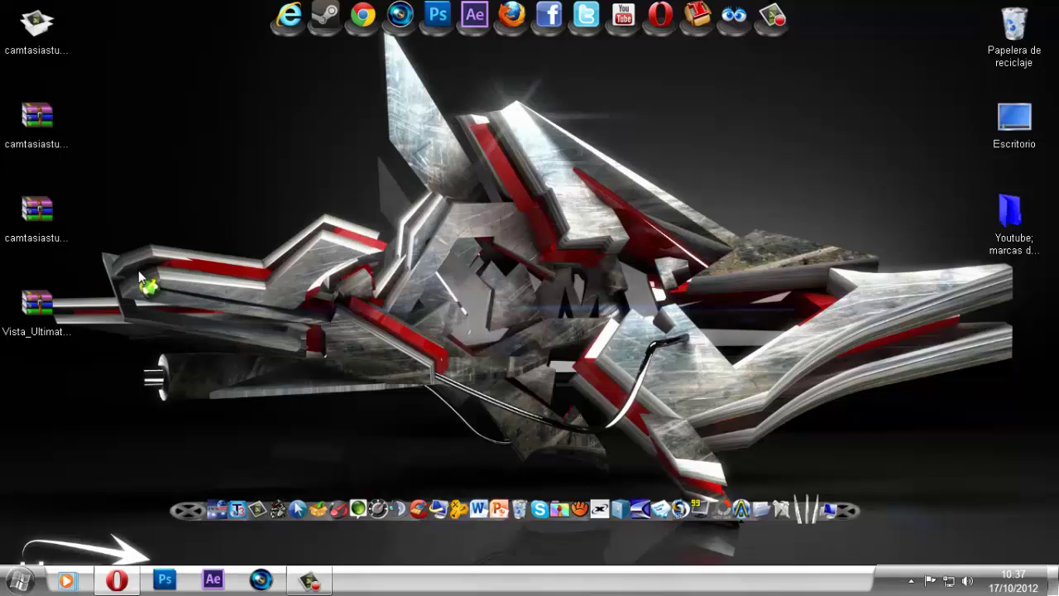
Open camtasiastudio8.part1.rar in WinRAR, apply the Vista Ultimate 64x64 theme and close the archive
{"action": "left_click", "coordinate": [44, 123]}
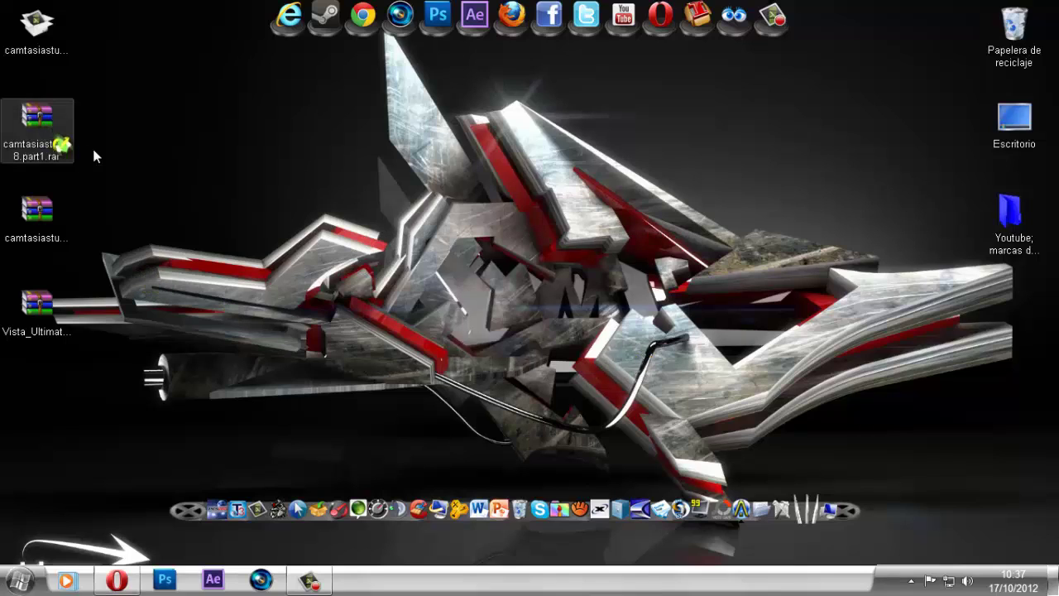
{"action": "double_click", "coordinate": [47, 138]}
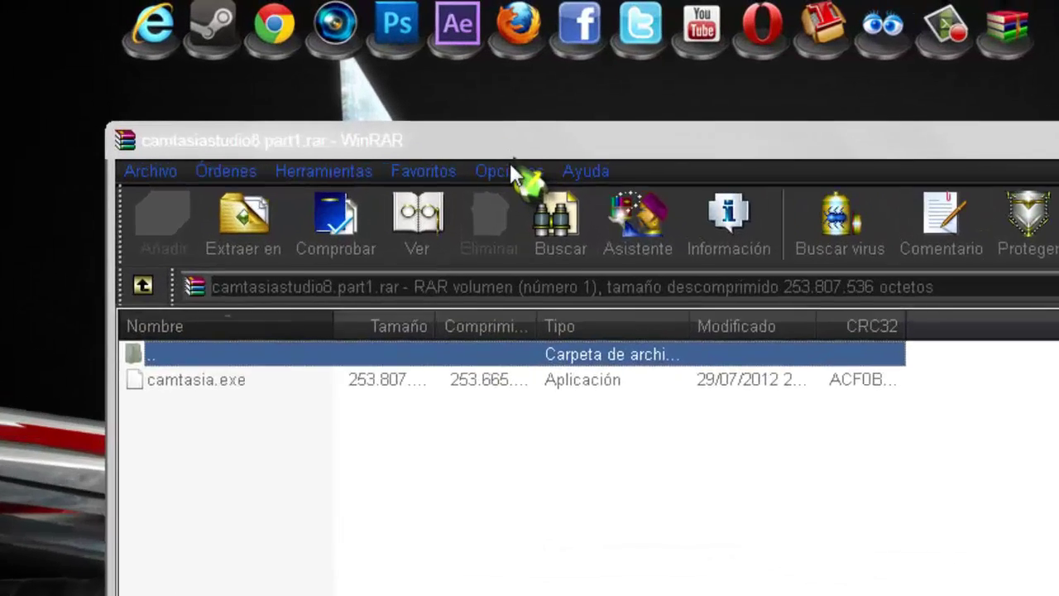
{"action": "left_click", "coordinate": [510, 165]}
{"action": "mouse_move", "coordinate": [562, 323]}
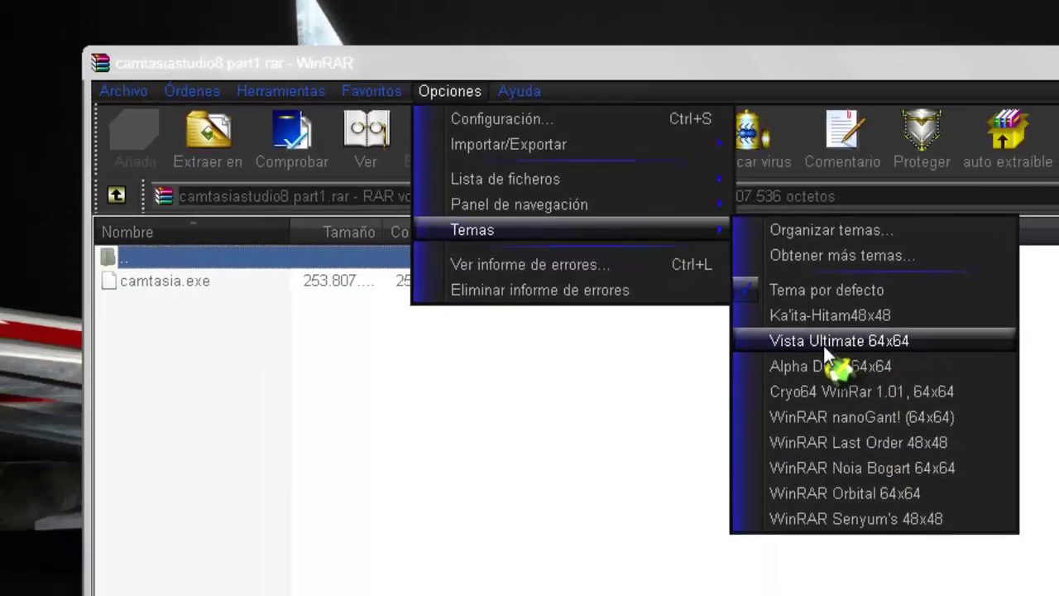
{"action": "left_click", "coordinate": [827, 359]}
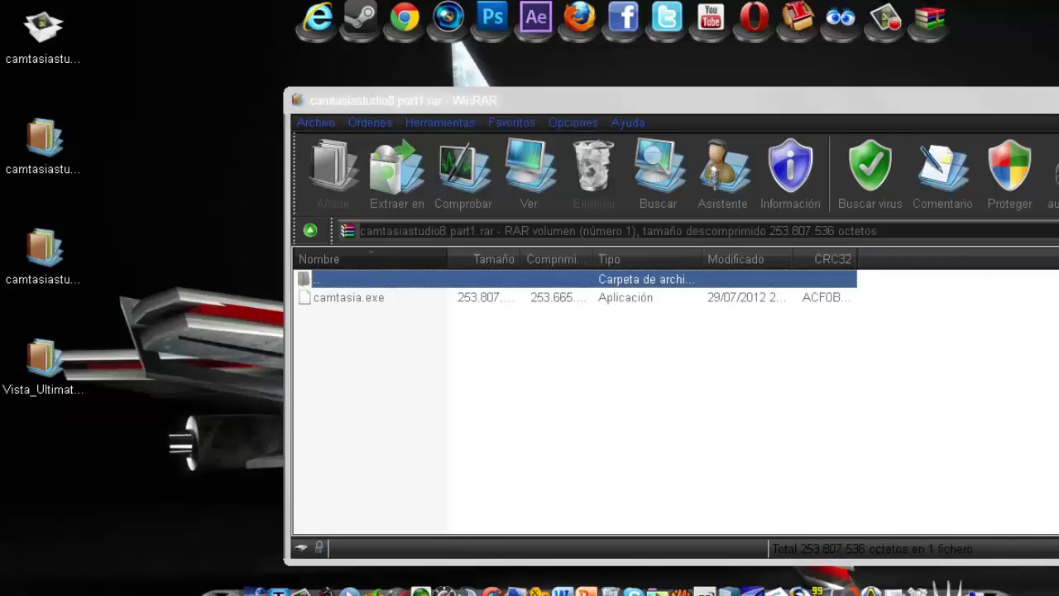
{"action": "key", "text": "Escape"}
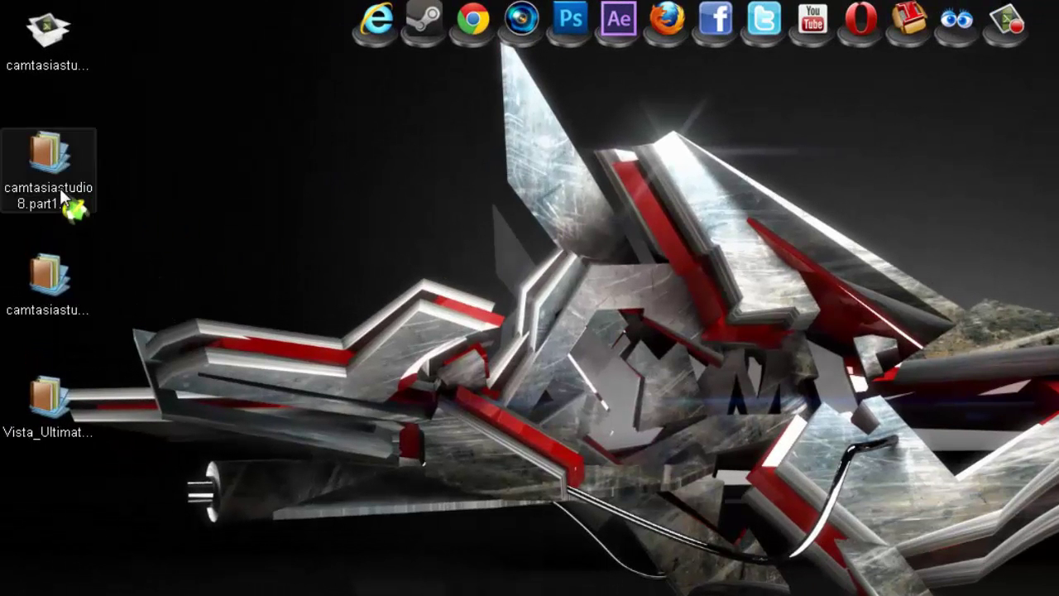
Reopen camtasiastudio8.part1.rar, switch the WinRAR theme to Alpha Dista 64x64 and close the archive
{"action": "double_click", "coordinate": [75, 182]}
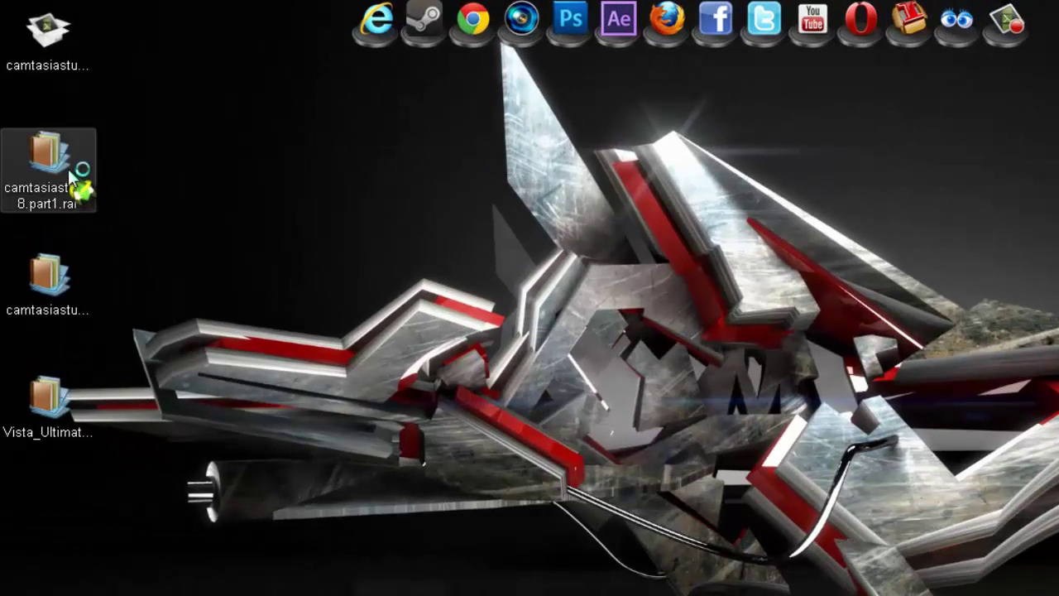
{"action": "left_click", "coordinate": [634, 135]}
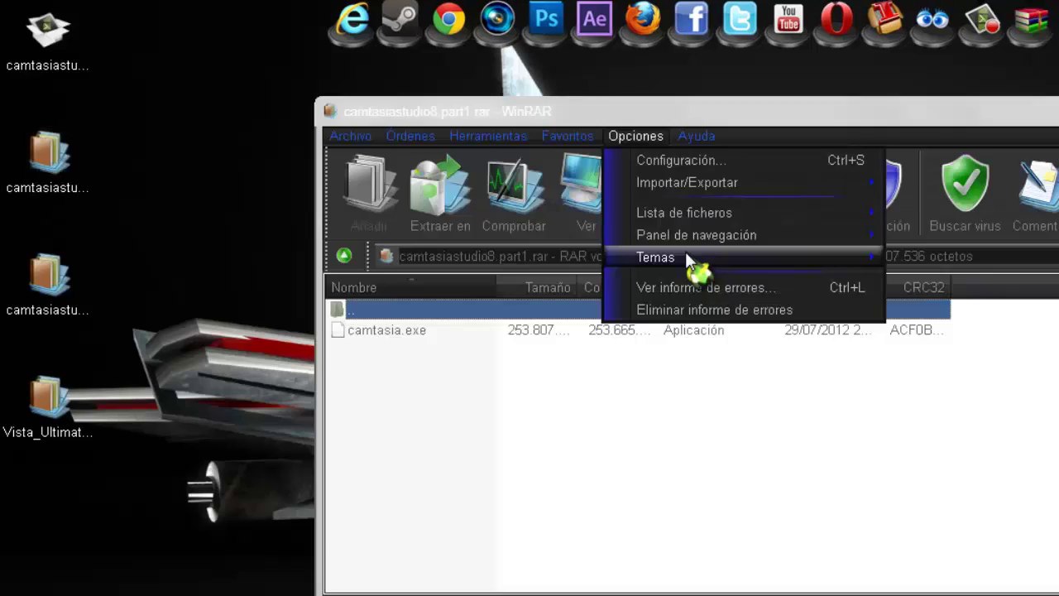
{"action": "mouse_move", "coordinate": [685, 251]}
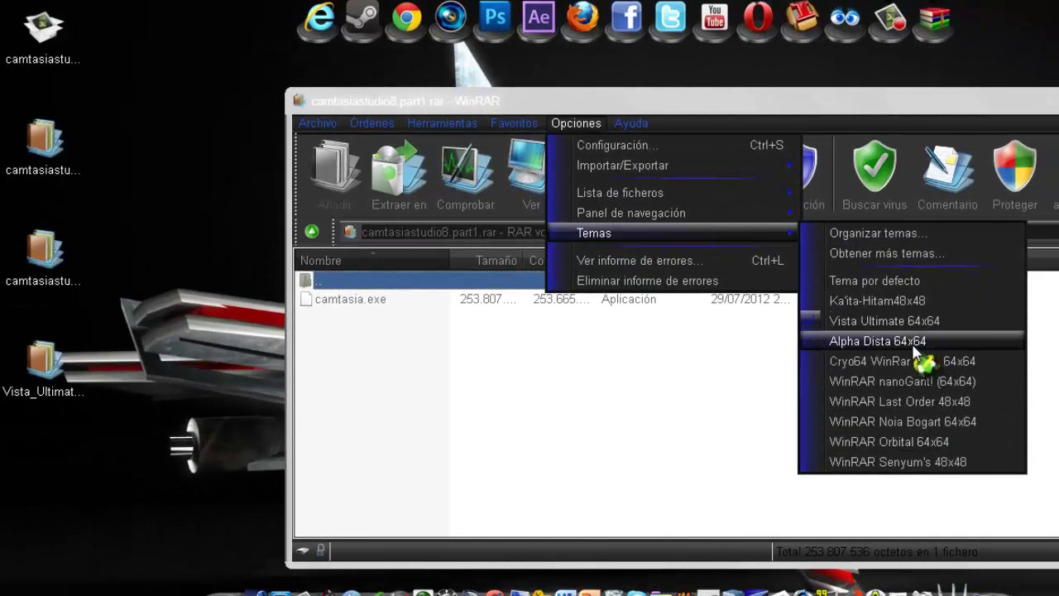
{"action": "left_click", "coordinate": [912, 344]}
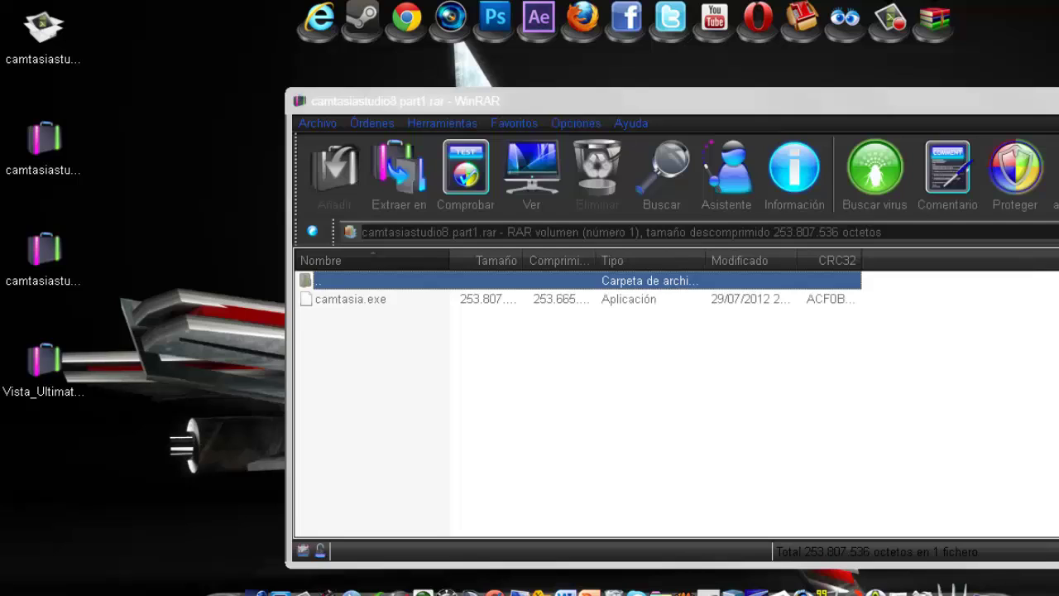
{"action": "key", "text": "alt+F4"}
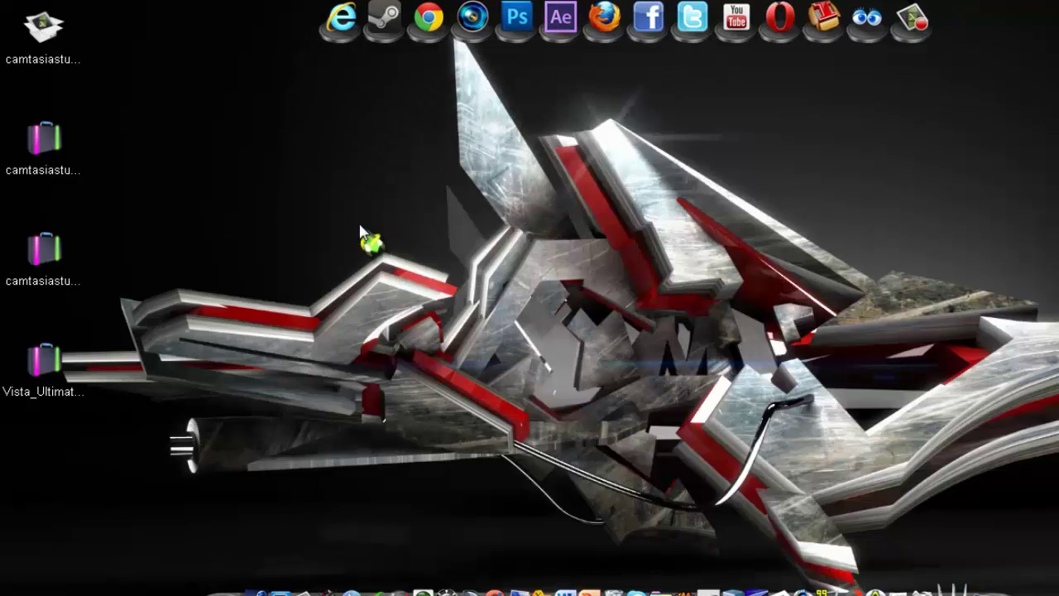